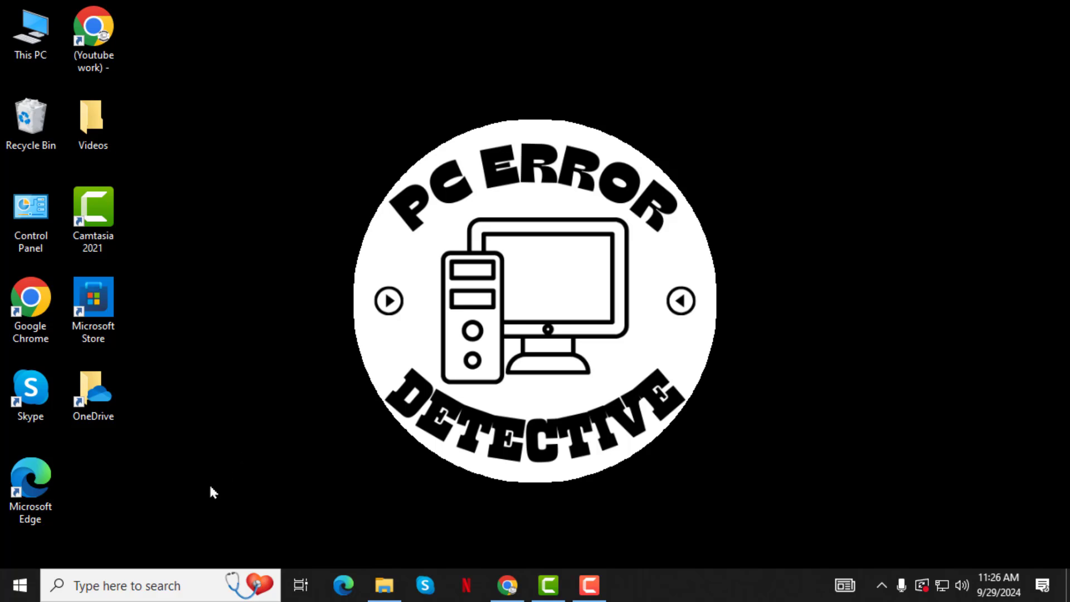
# Search Windows for 'about' and open the About your PC settings page
pyautogui.click(80, 584)
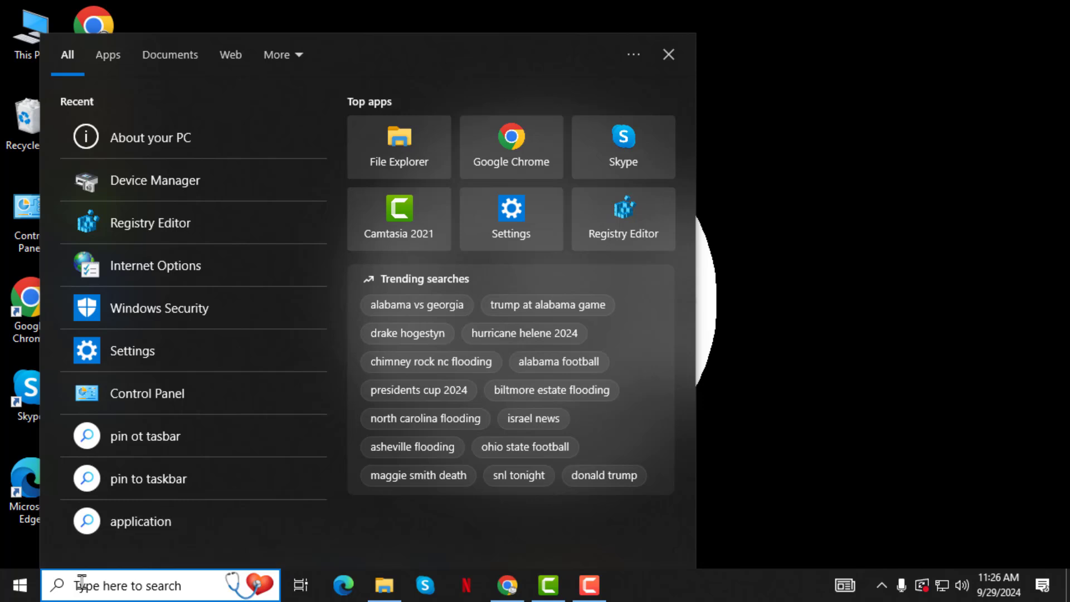
pyautogui.write('a')
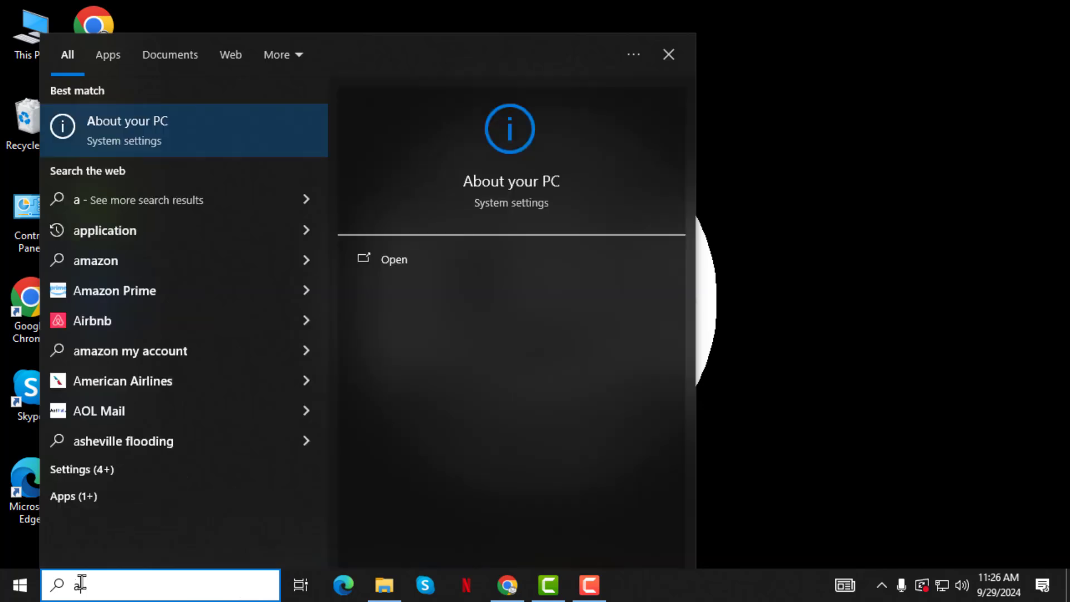
pyautogui.write('bout')
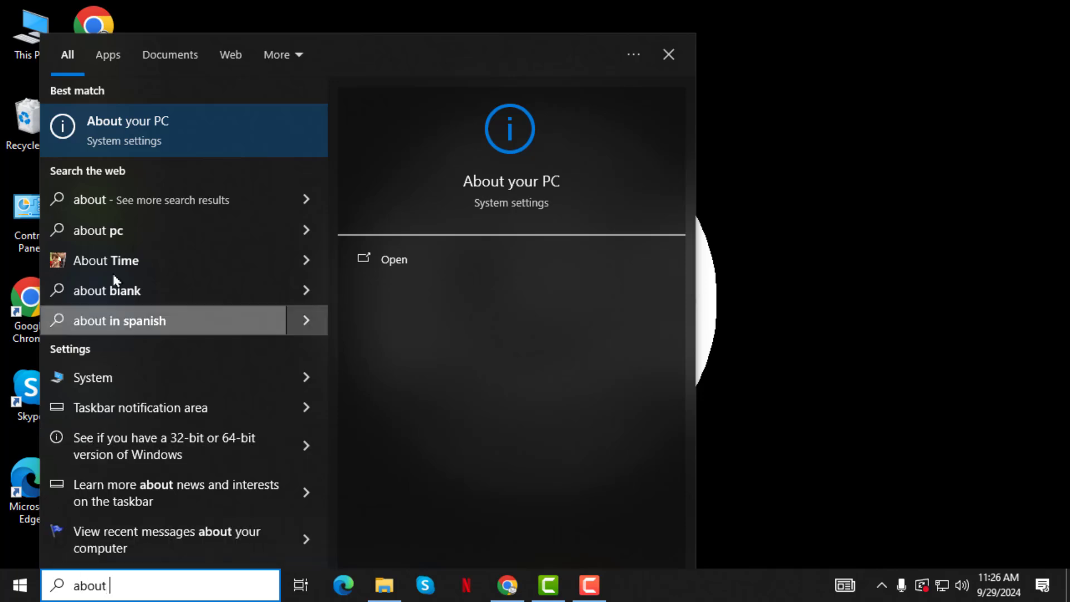
pyautogui.click(193, 132)
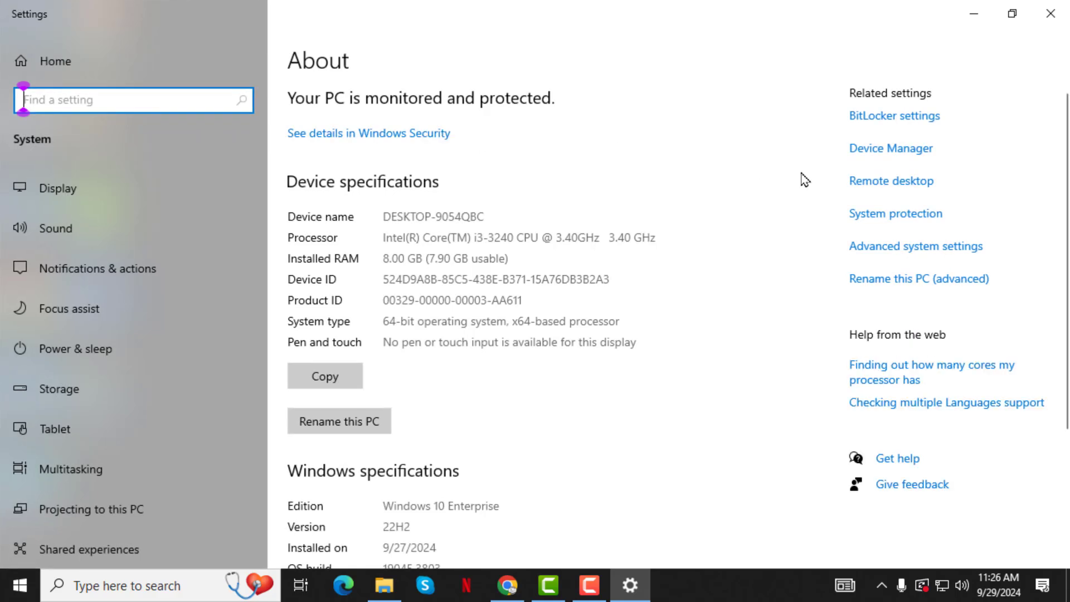
# Set Device Installation Settings to No via System Protection's Hardware tab and save
pyautogui.click(892, 216)
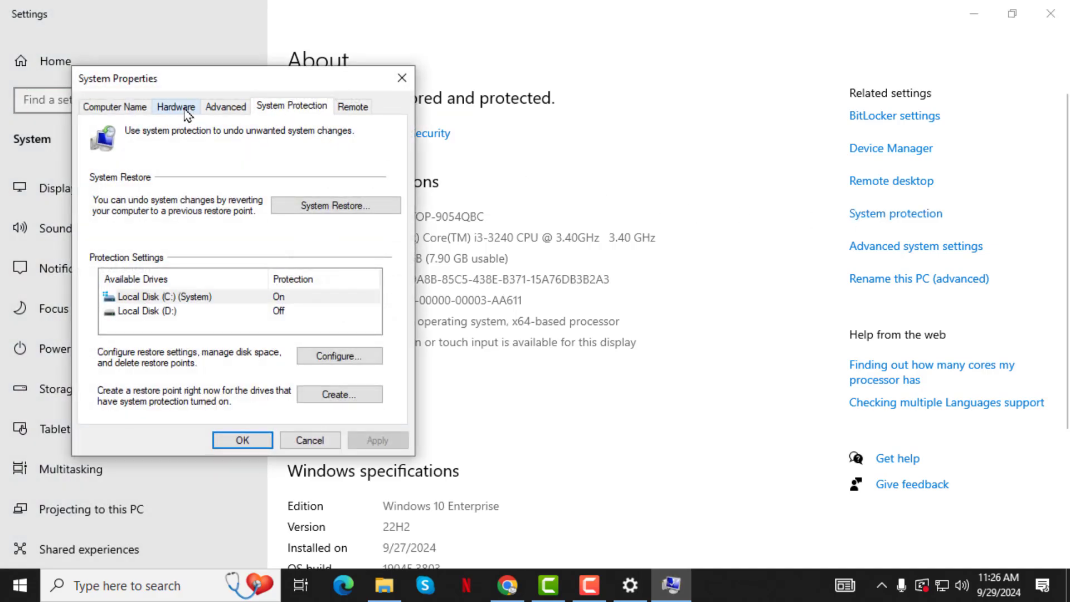
pyautogui.click(187, 116)
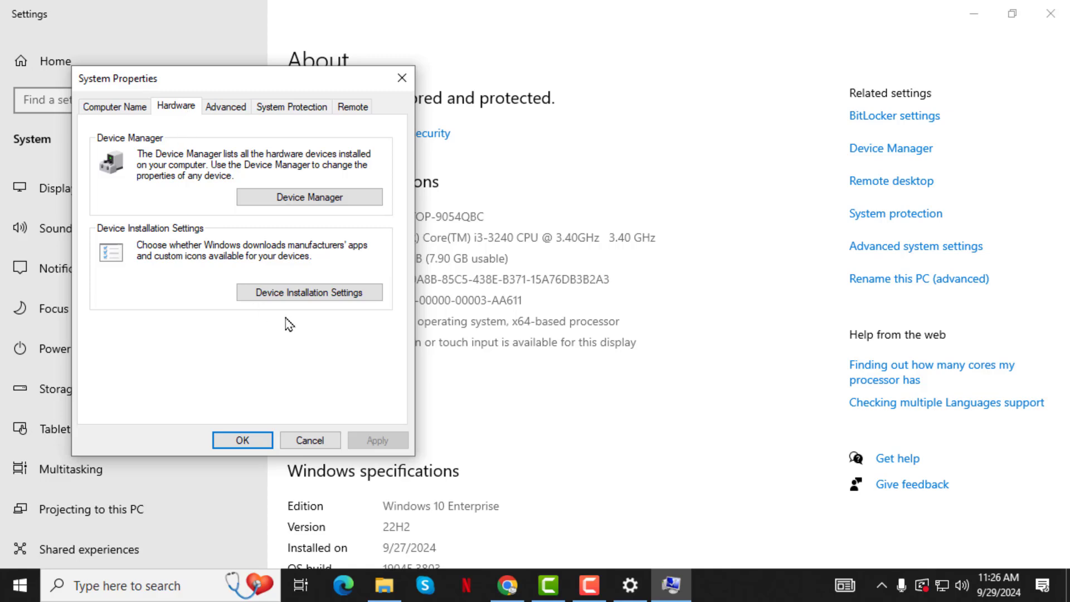
pyautogui.click(329, 295)
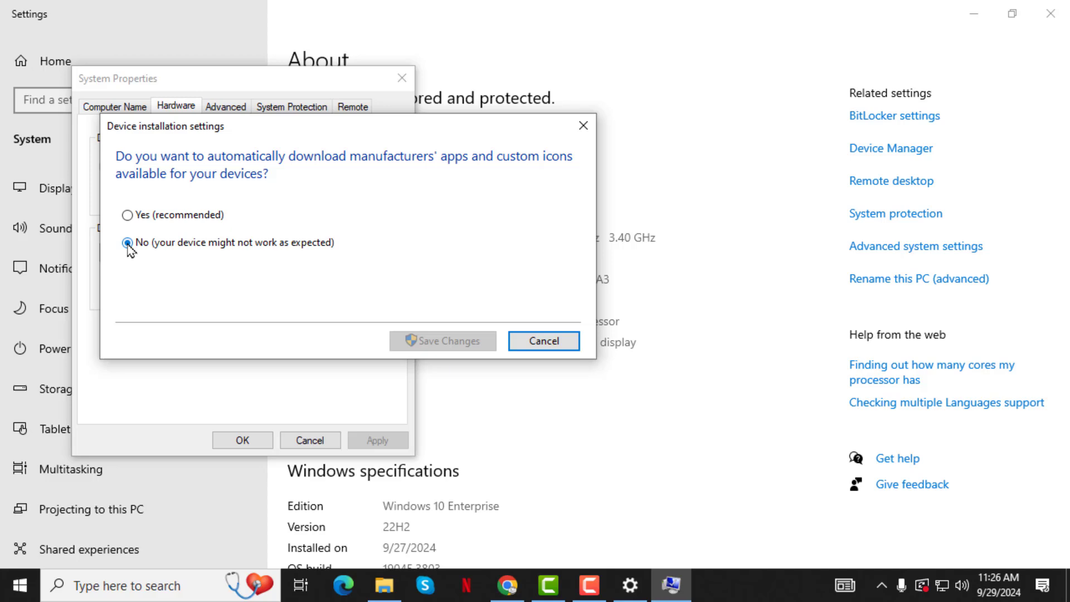
pyautogui.click(128, 243)
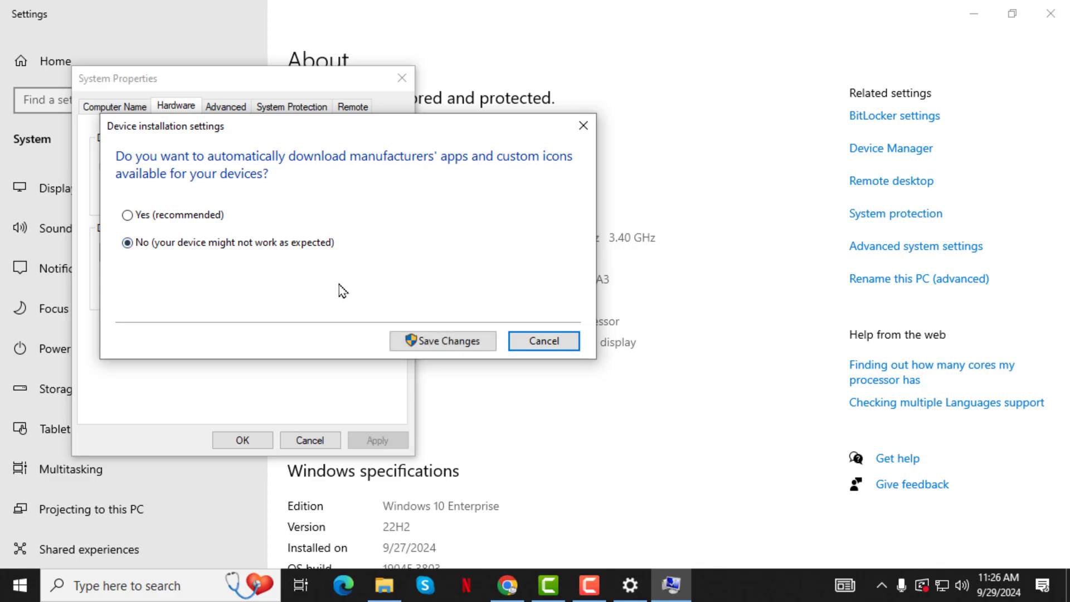
pyautogui.click(452, 349)
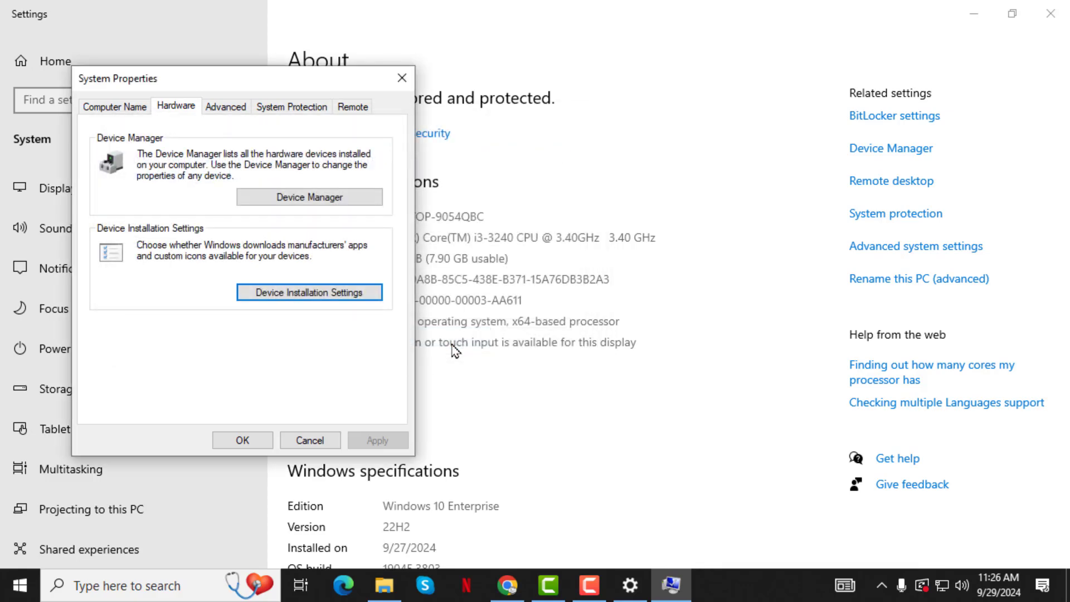
# Minimize Settings and launch Device Manager from a 'device manager' search
pyautogui.click(974, 14)
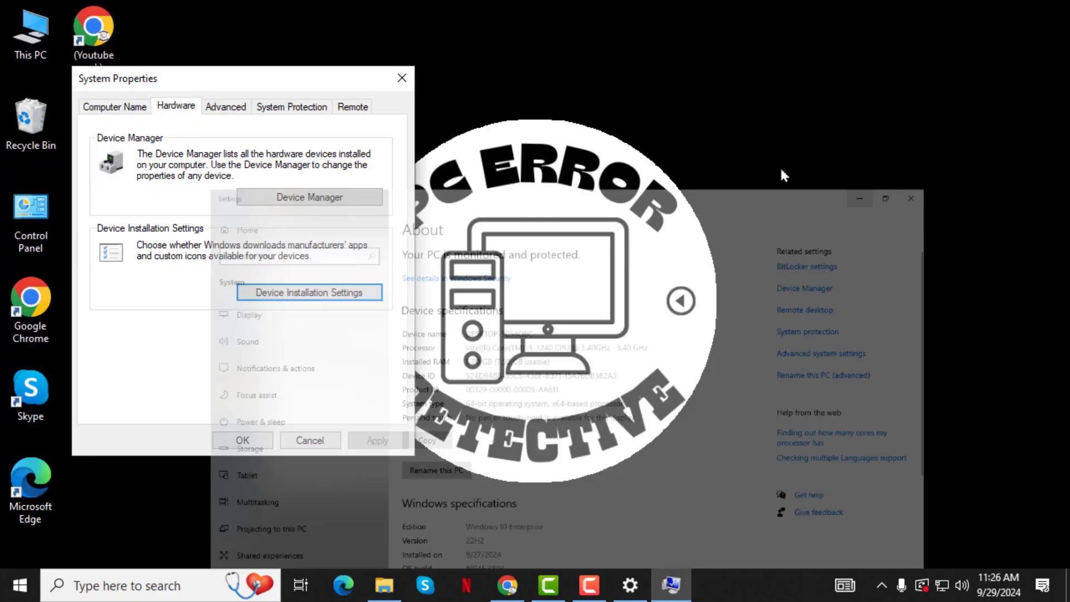
pyautogui.click(155, 589)
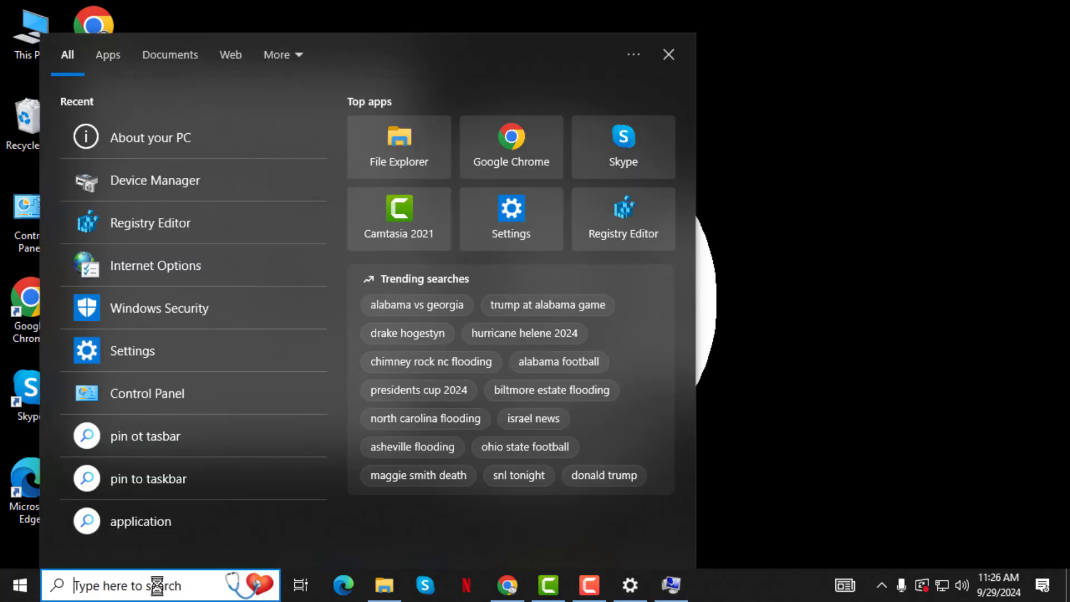
pyautogui.write('dev')
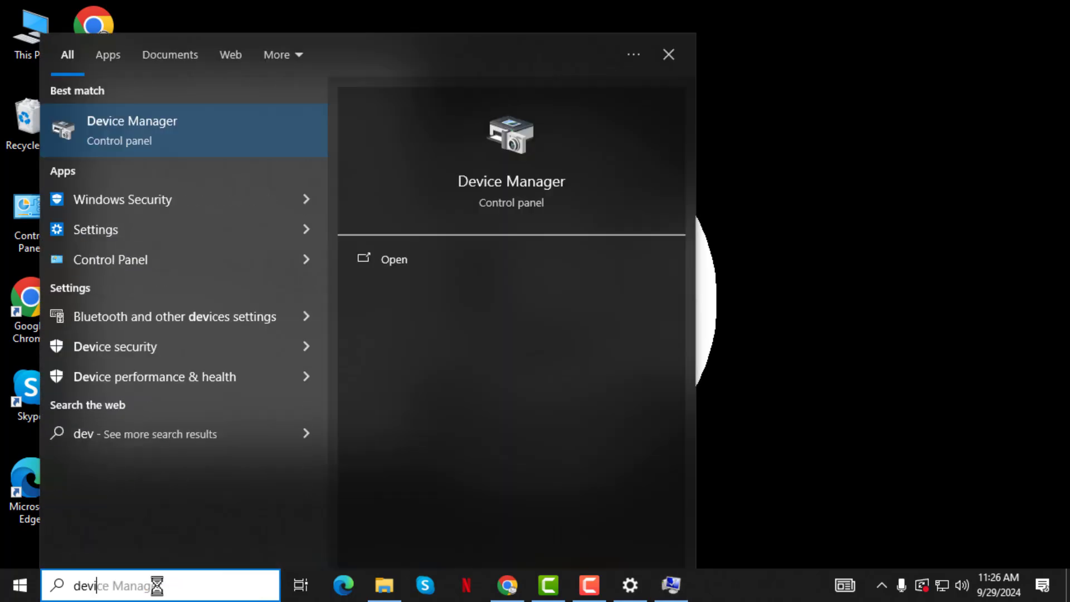
pyautogui.write('ic')
pyautogui.click(209, 134)
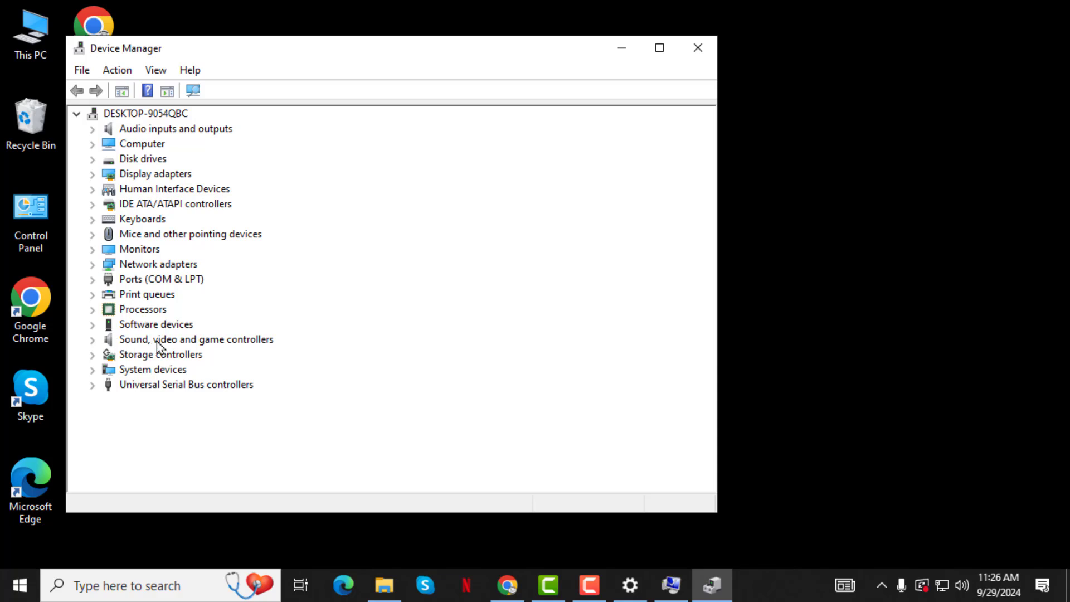
# Auto-search a driver update for the High Definition Audio Device, then close the wizard
pyautogui.doubleClick(198, 345)
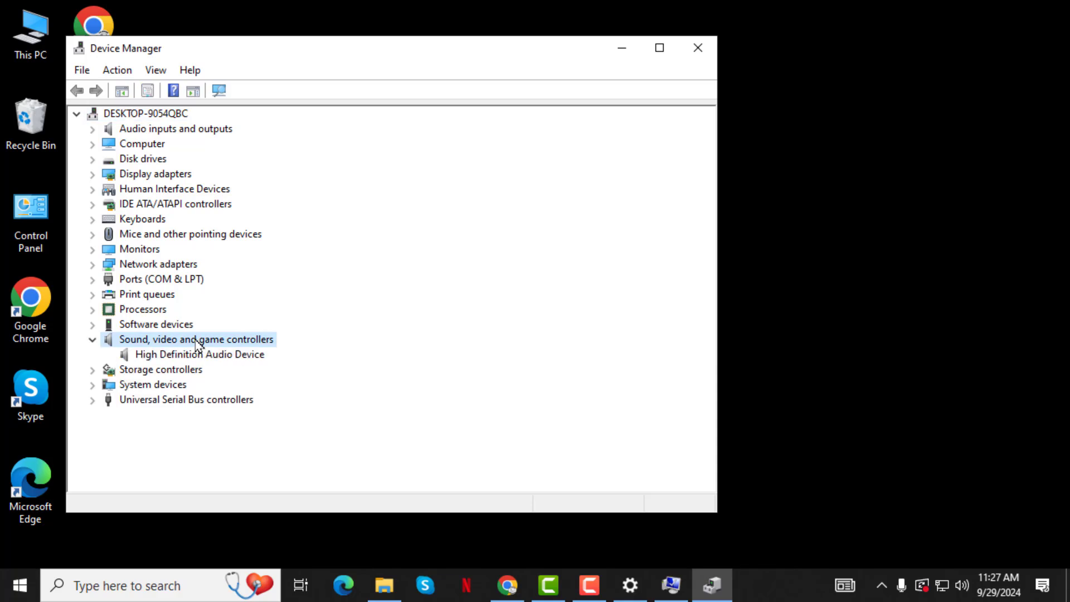
pyautogui.click(247, 358)
pyautogui.rightClick(247, 358)
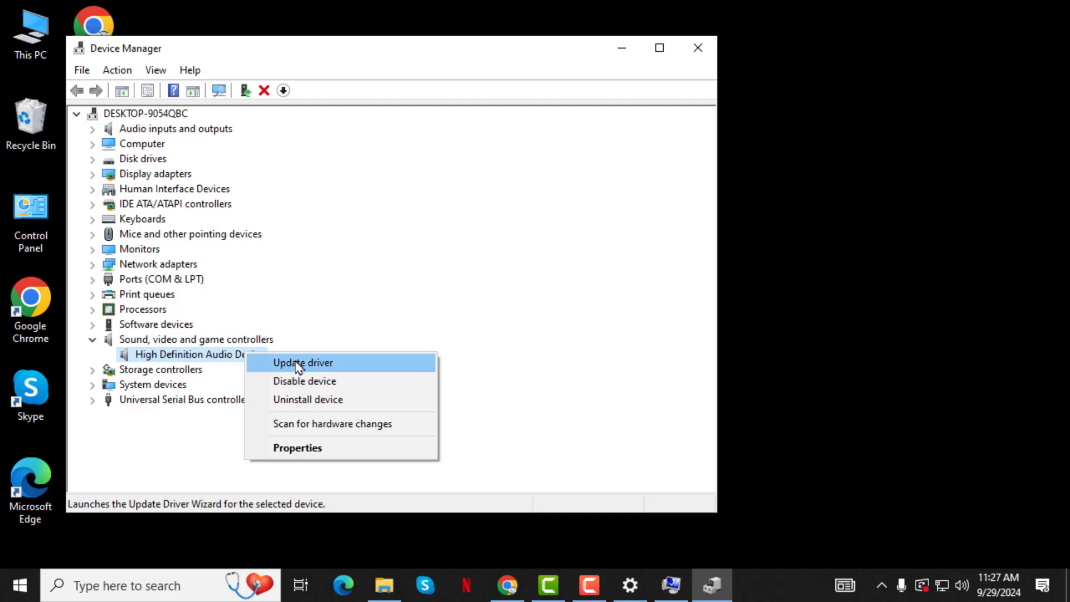
pyautogui.click(318, 372)
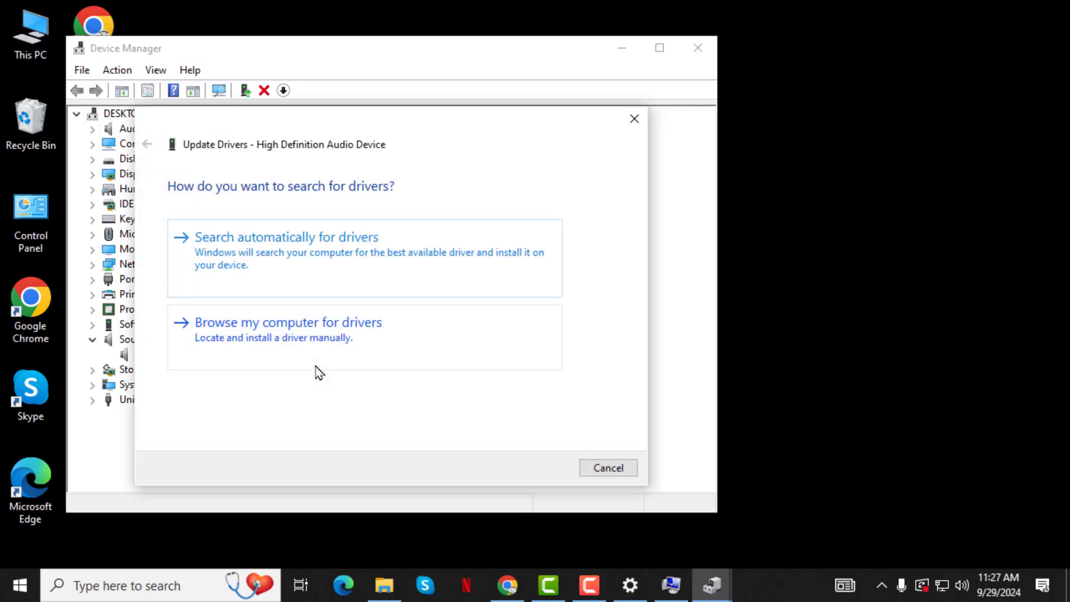
pyautogui.click(335, 255)
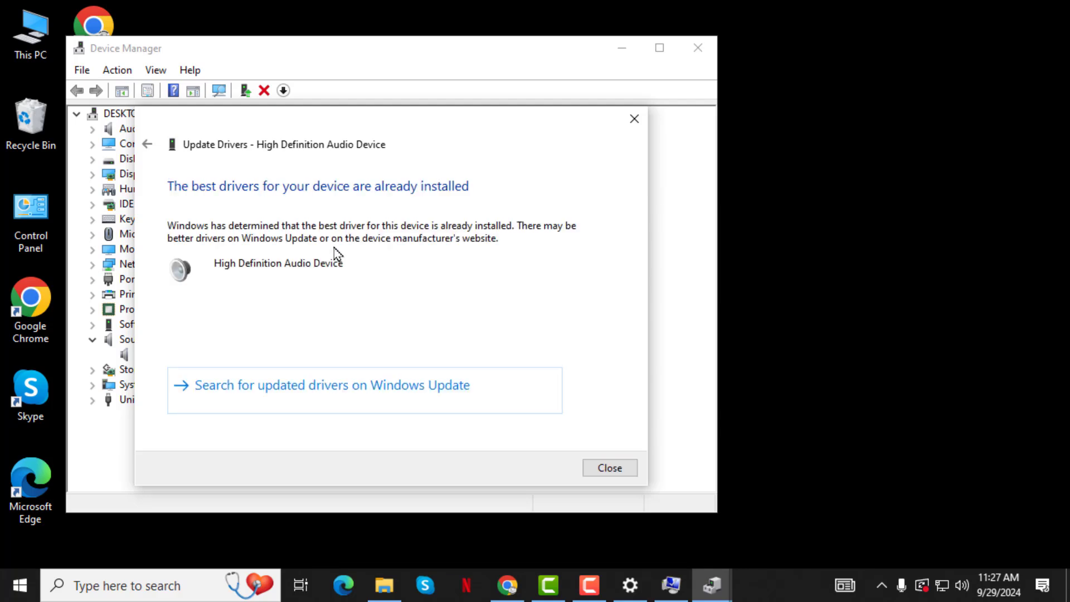
pyautogui.click(635, 120)
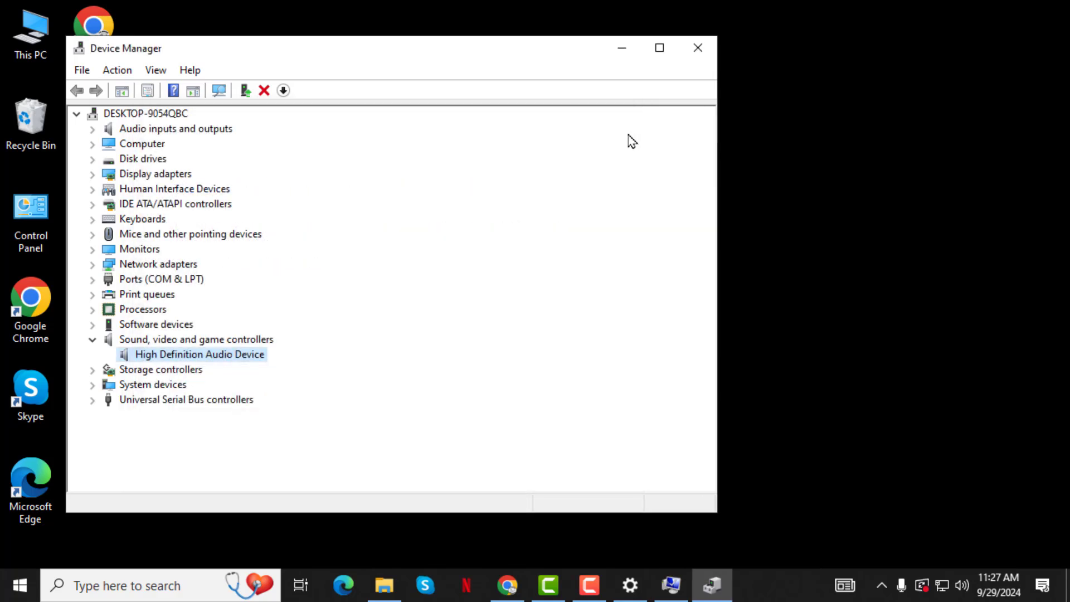
# Show the High Definition Audio Device's Driver tab: Microsoft, version 10.0.19041.3636
pyautogui.rightClick(254, 360)
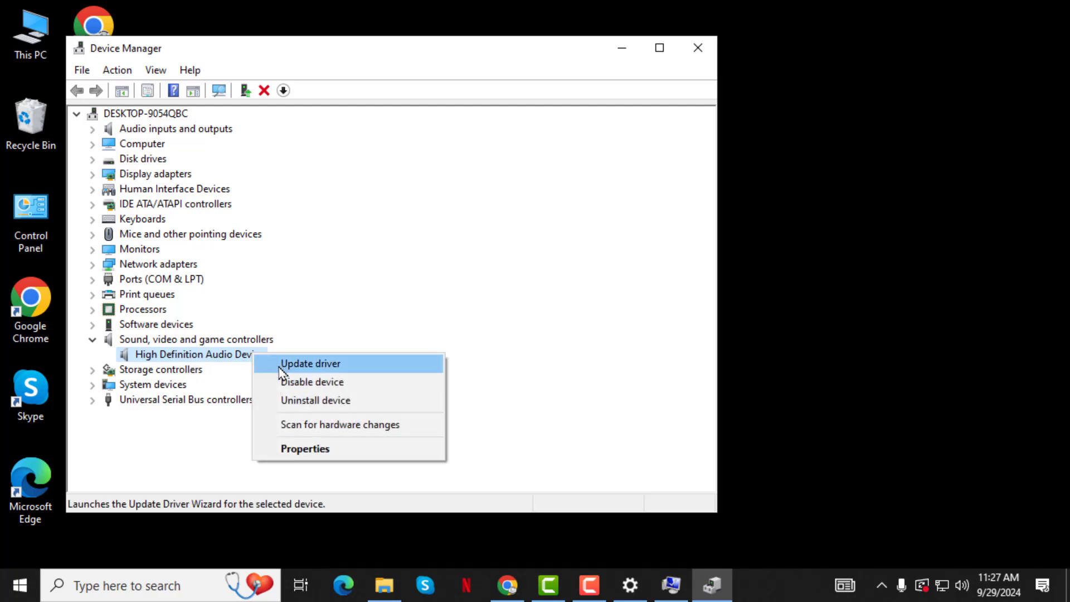
pyautogui.click(316, 452)
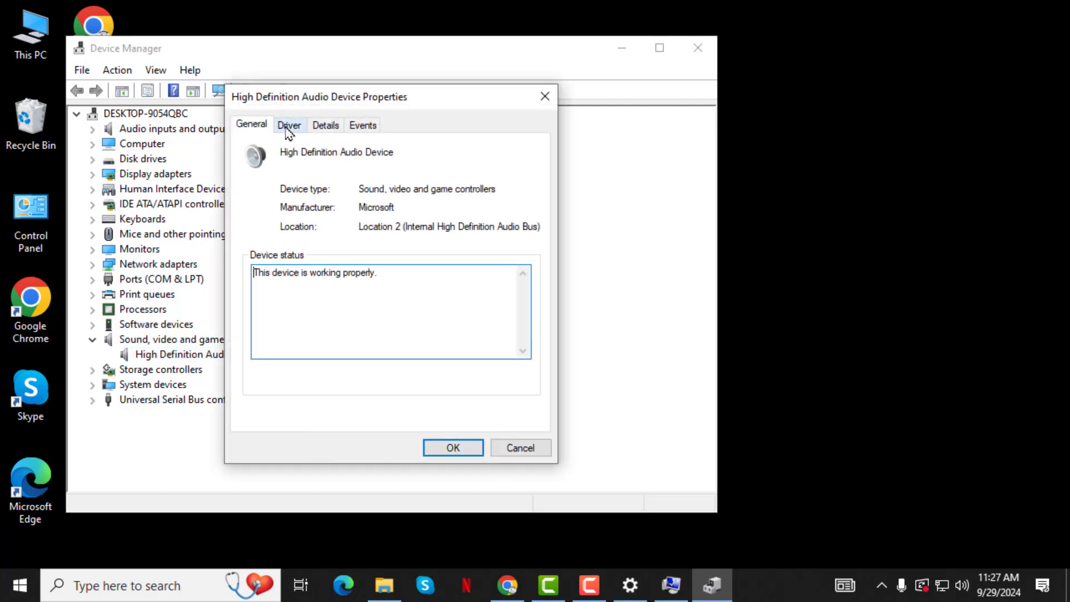
pyautogui.click(294, 131)
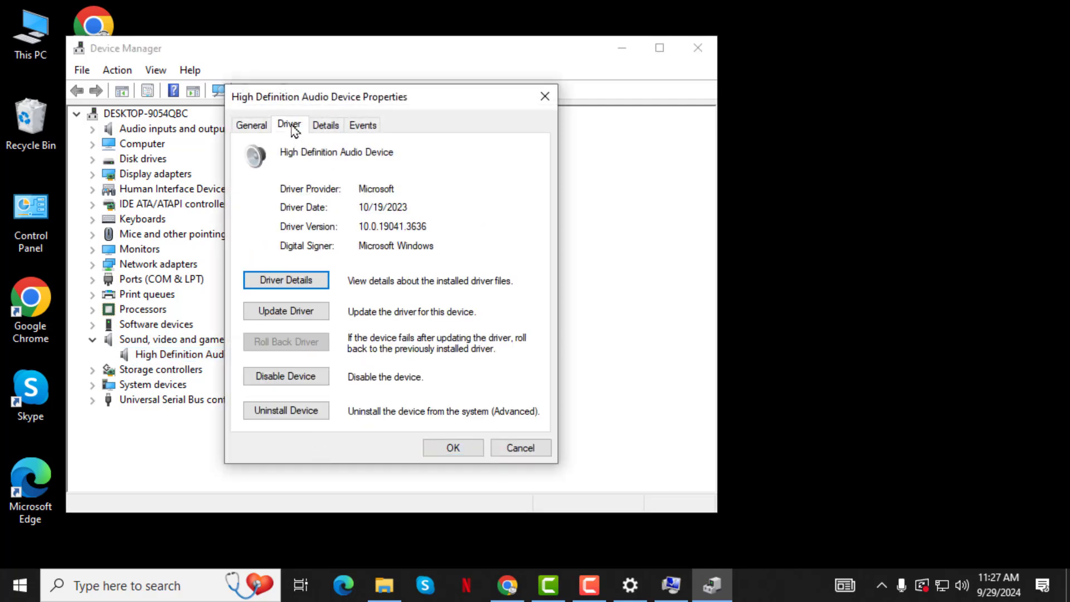